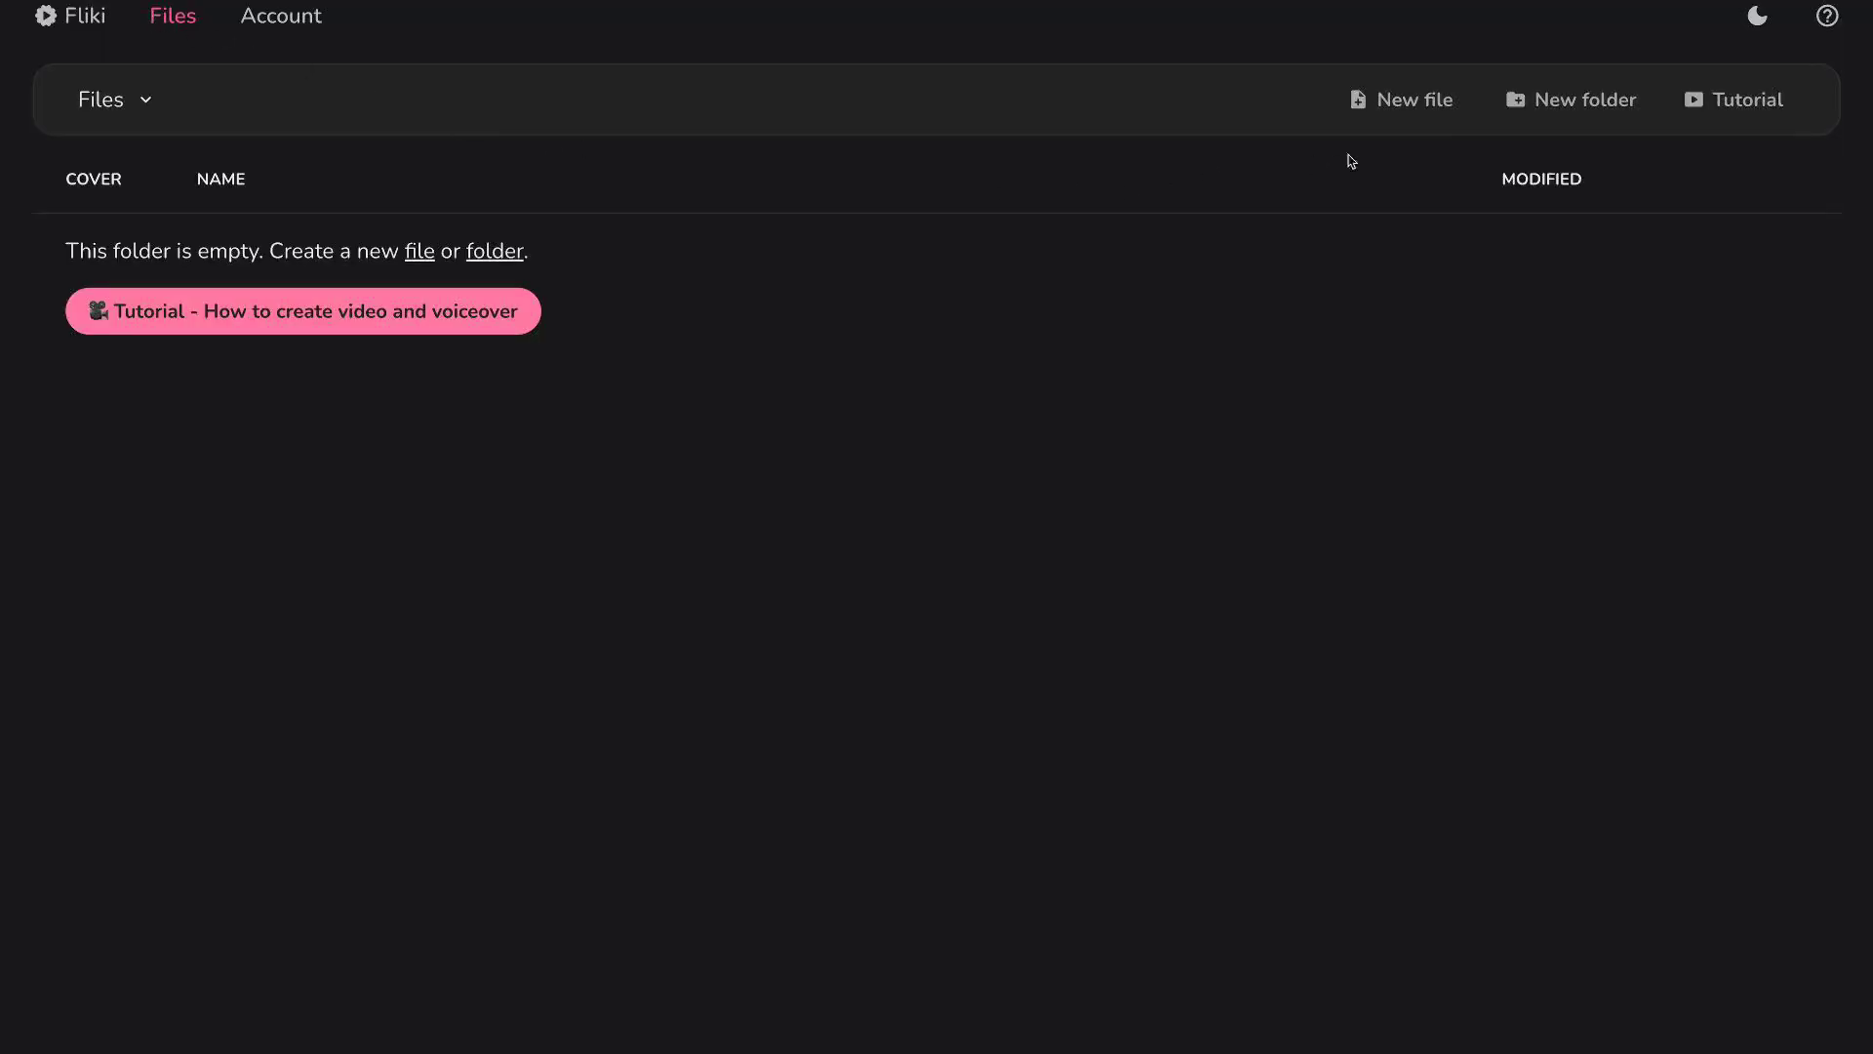
Begin a new folder named 'The Bottom Up' for the podcast.
left_click(1551, 105)
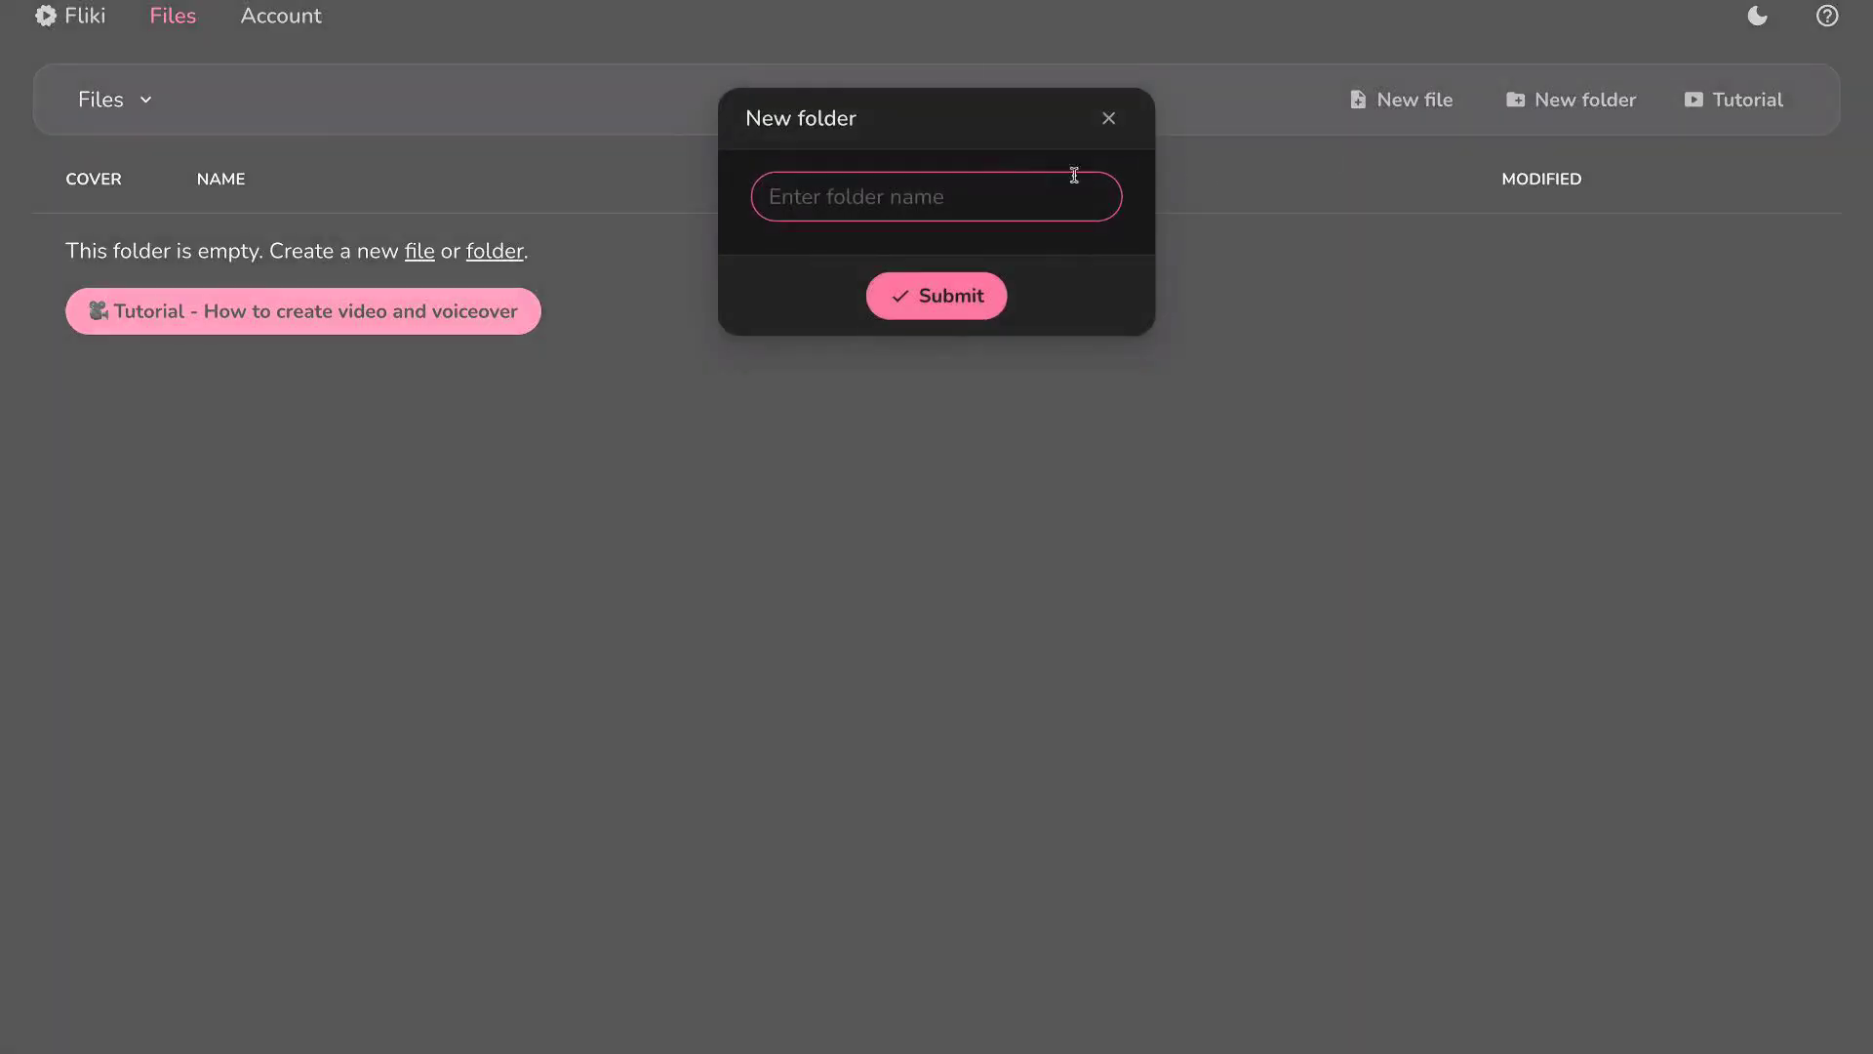
type("The Bottom Up")
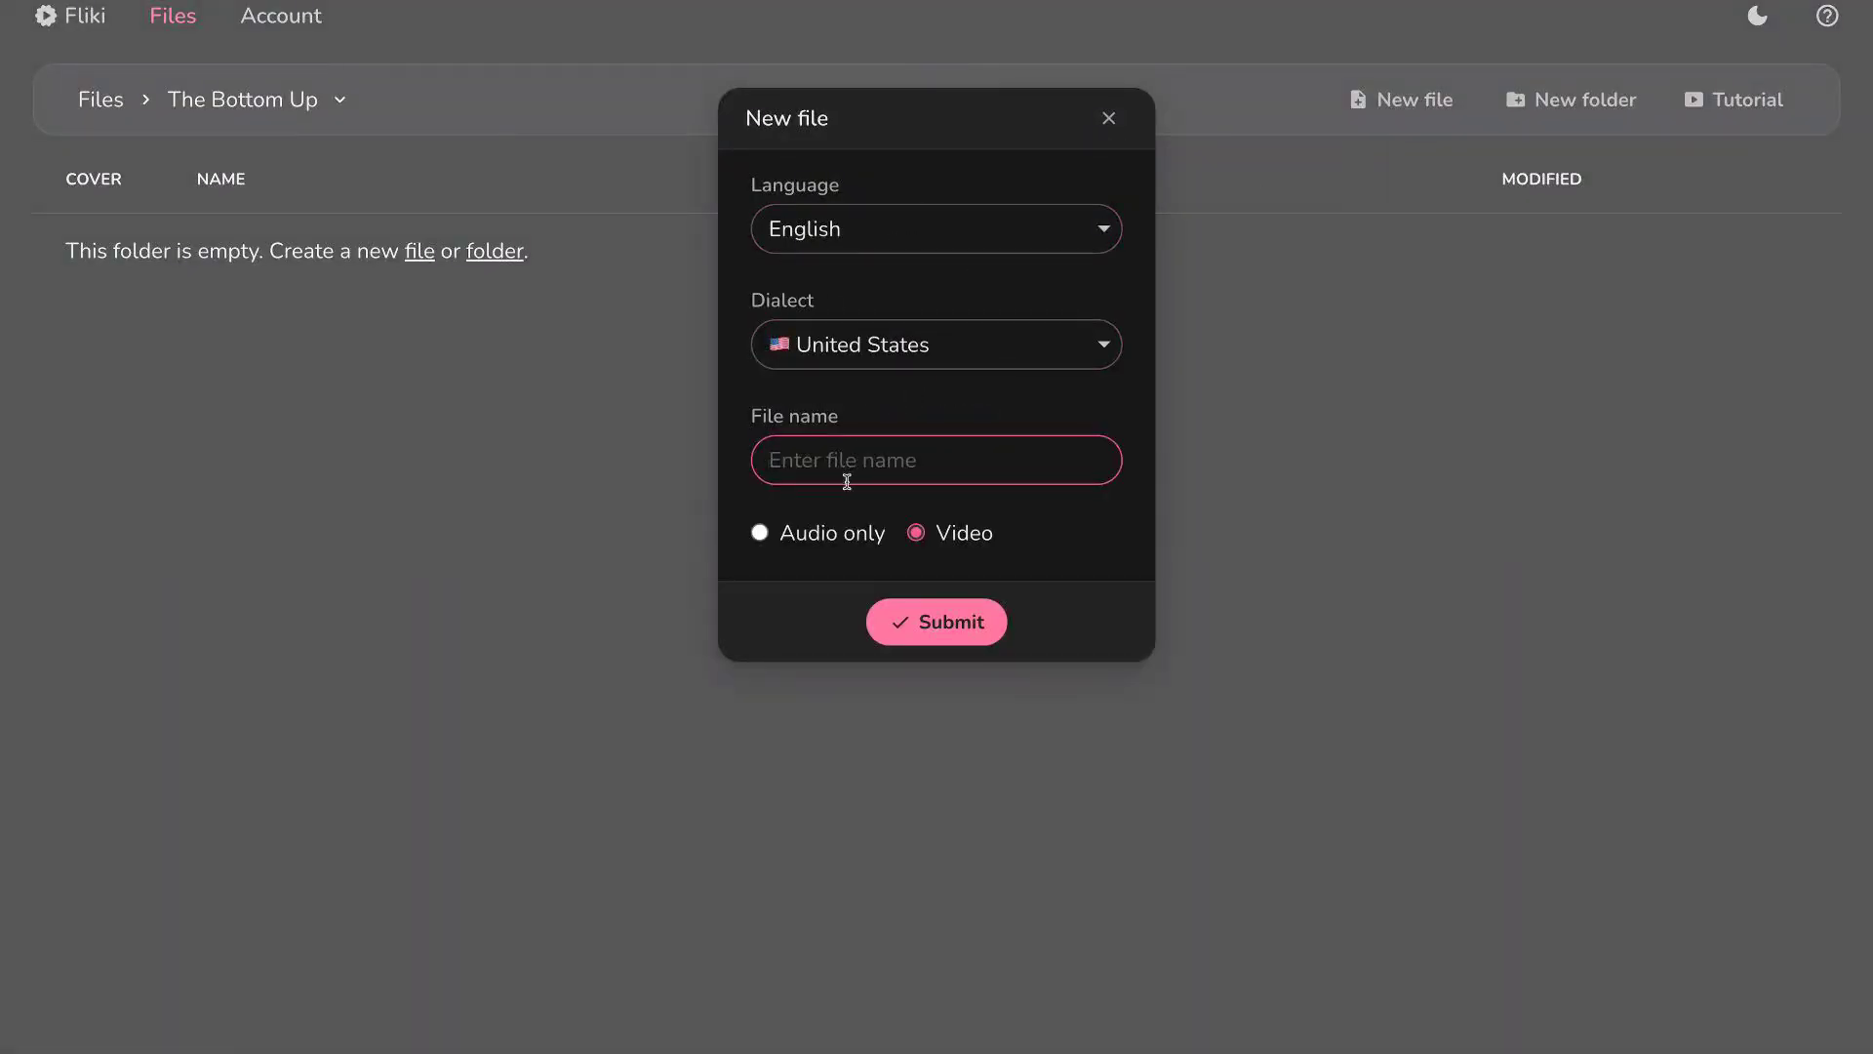
type("Episode 1: Life of An Entrepreneur")
Create 'Episode 1: Life of An Entrepreneur' as an audio-only English (US) file.
left_click(761, 532)
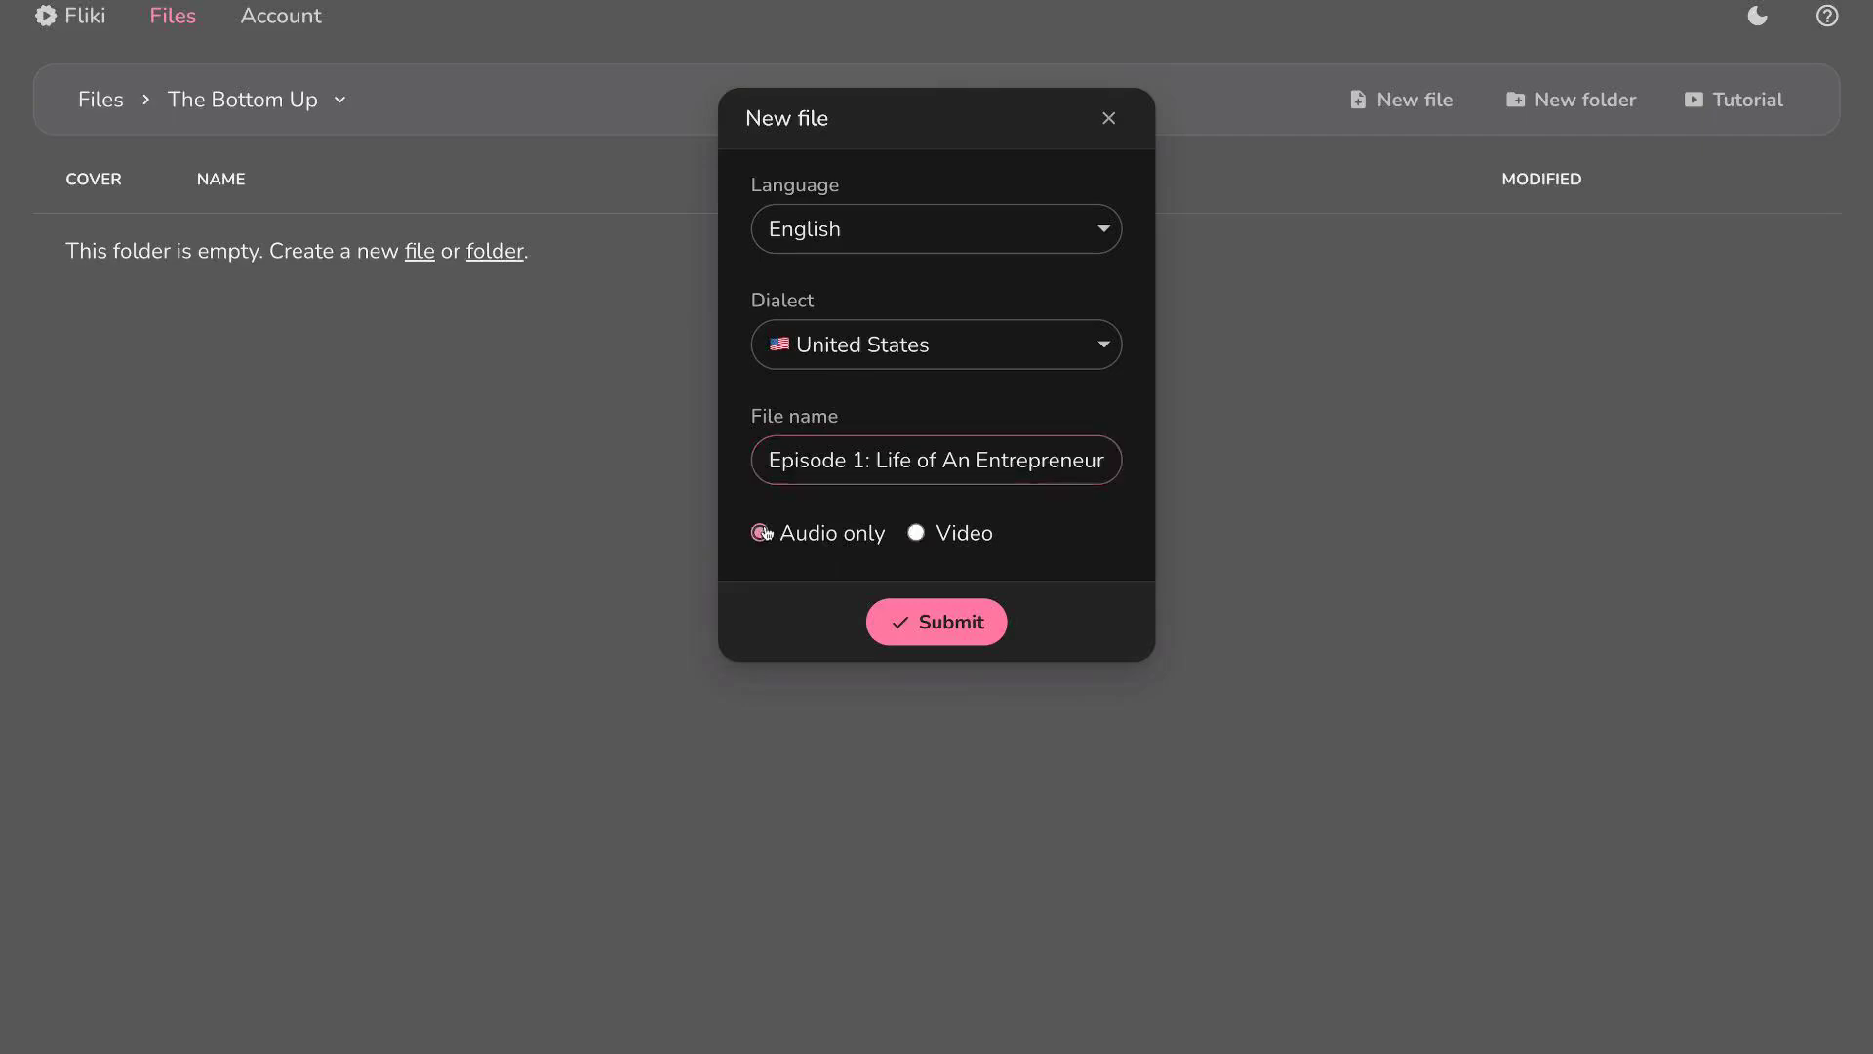
left_click(902, 615)
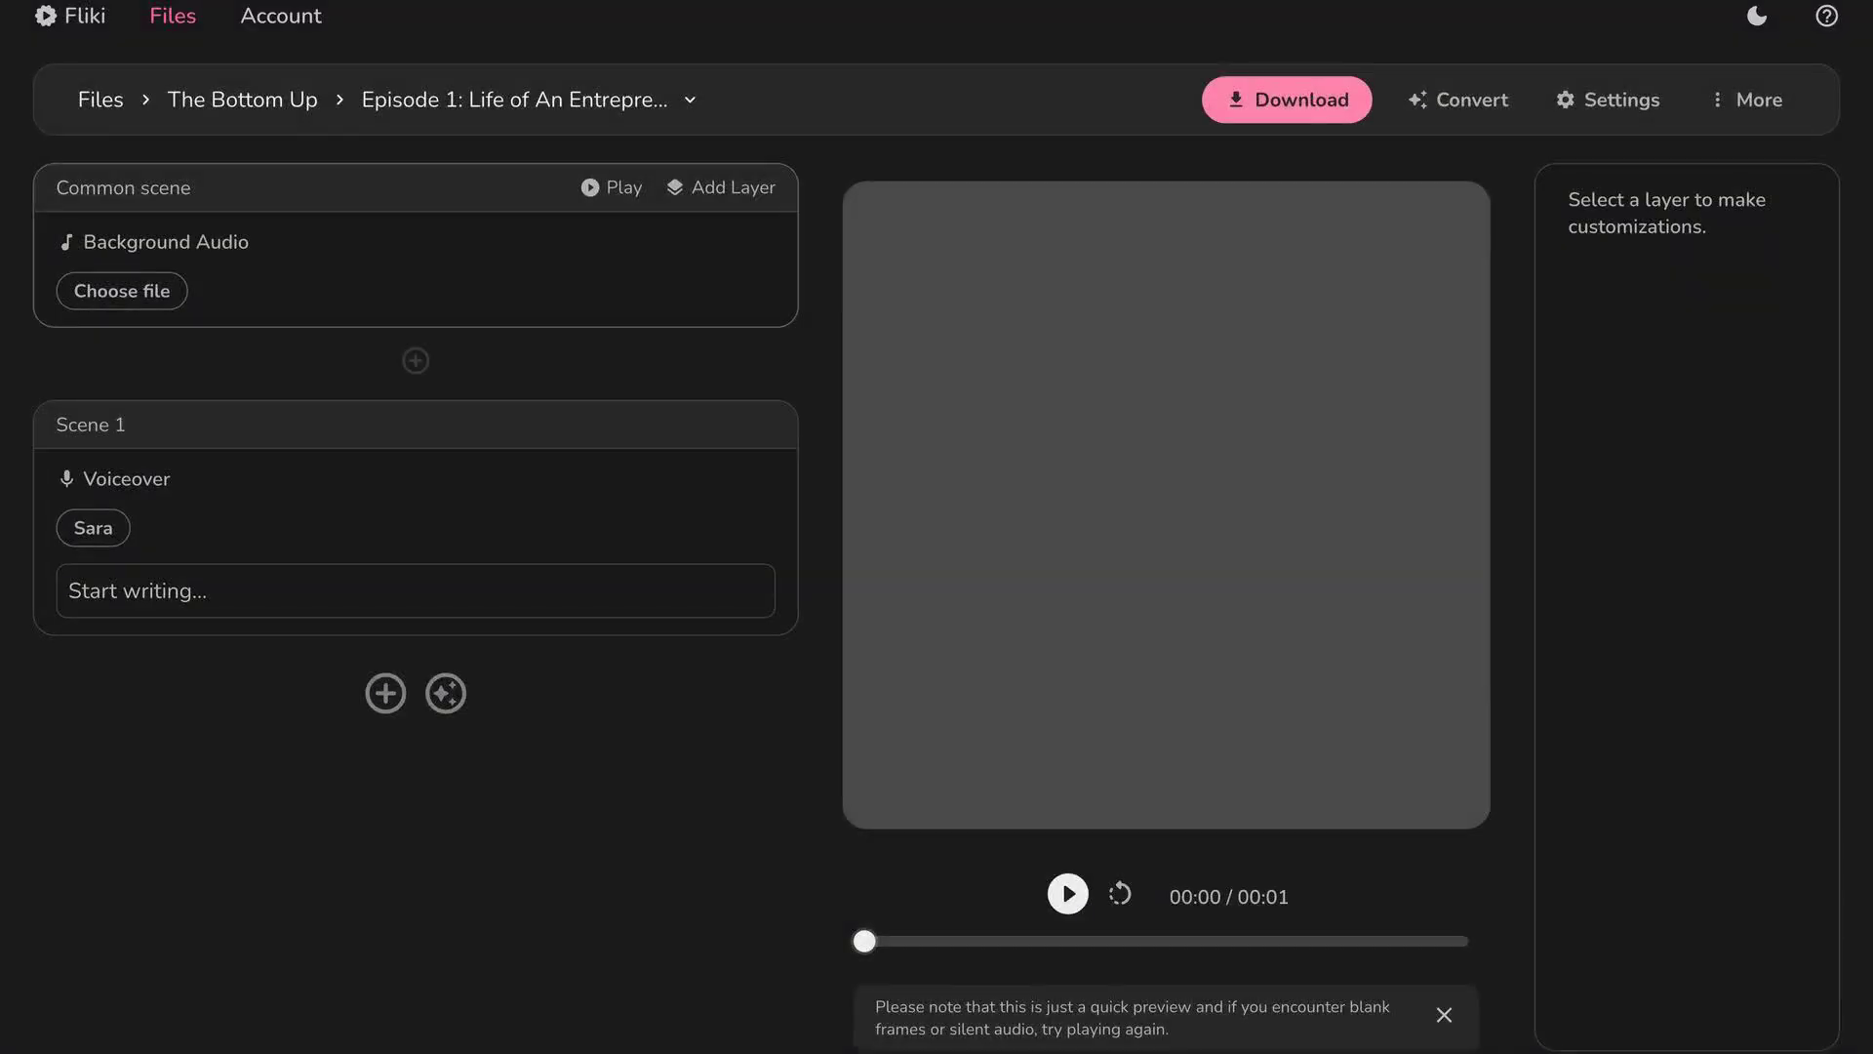
Replace Scene 1's Sara voiceover voice with Gavin.
left_click(103, 536)
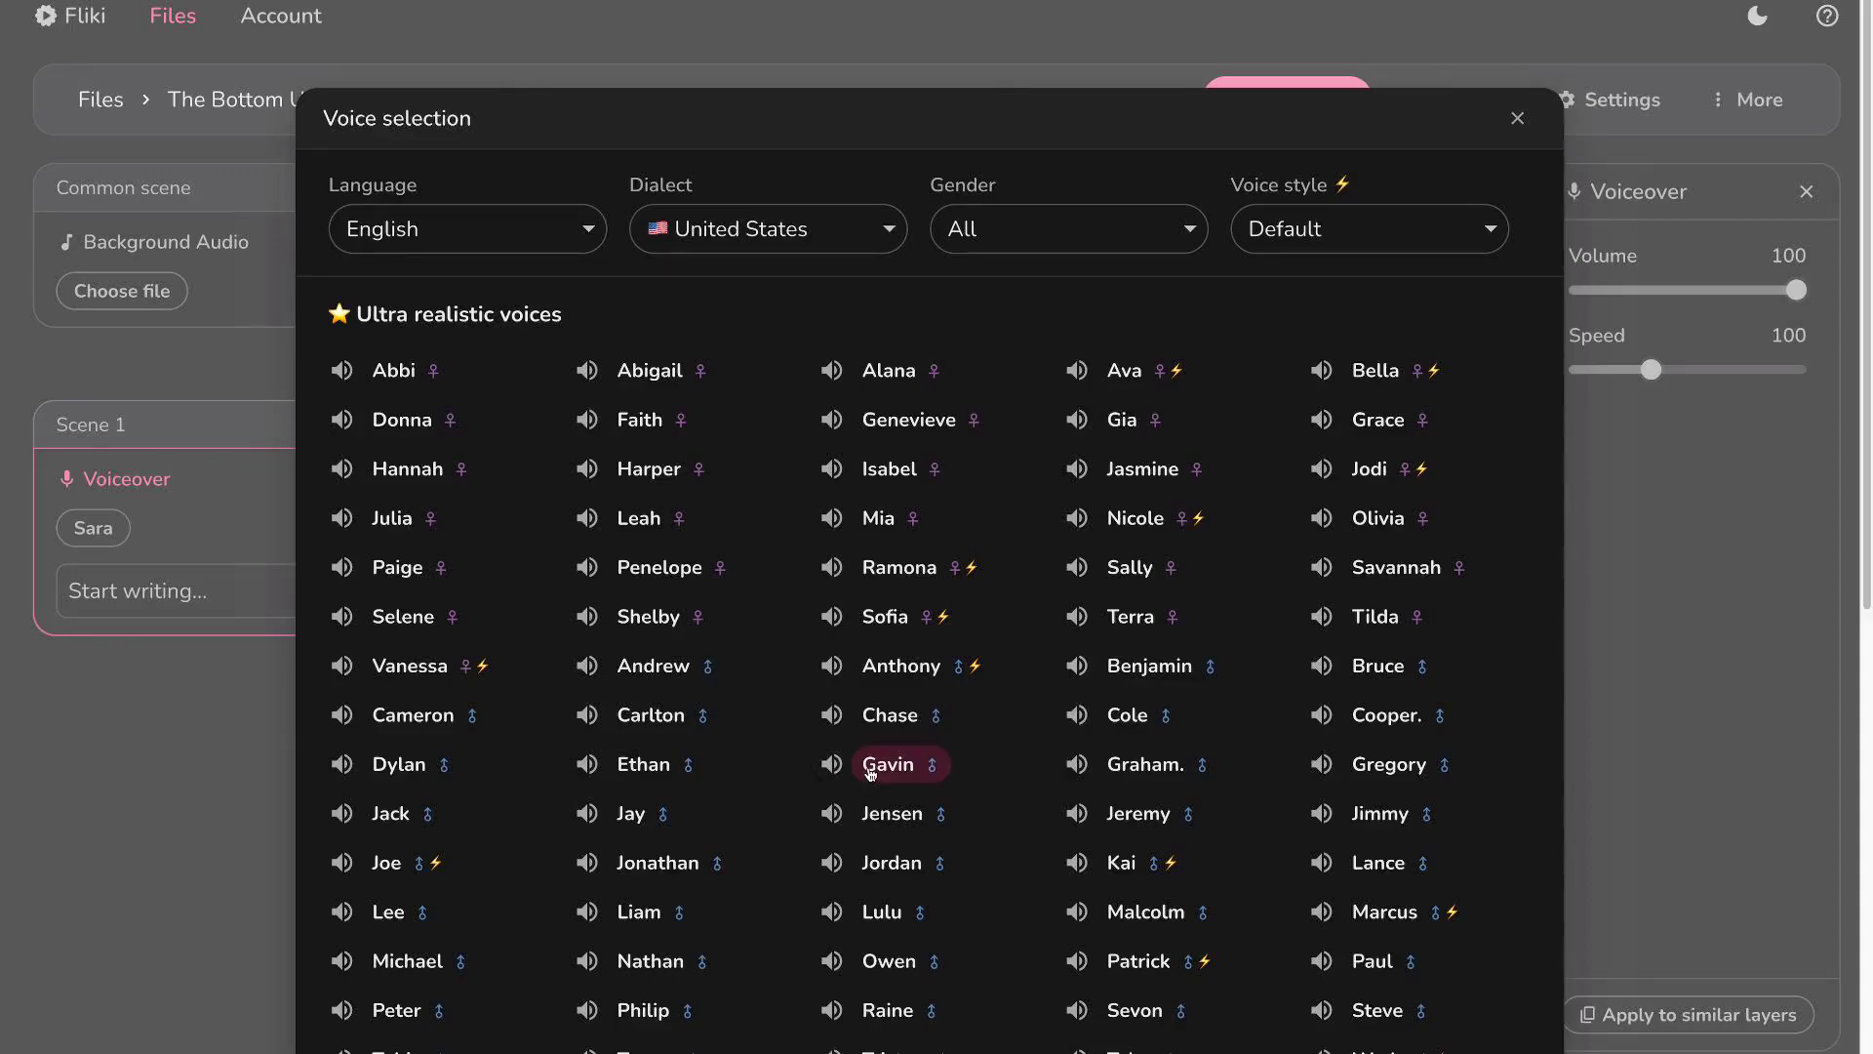
scroll(869, 772, "down", 5)
left_click(920, 941)
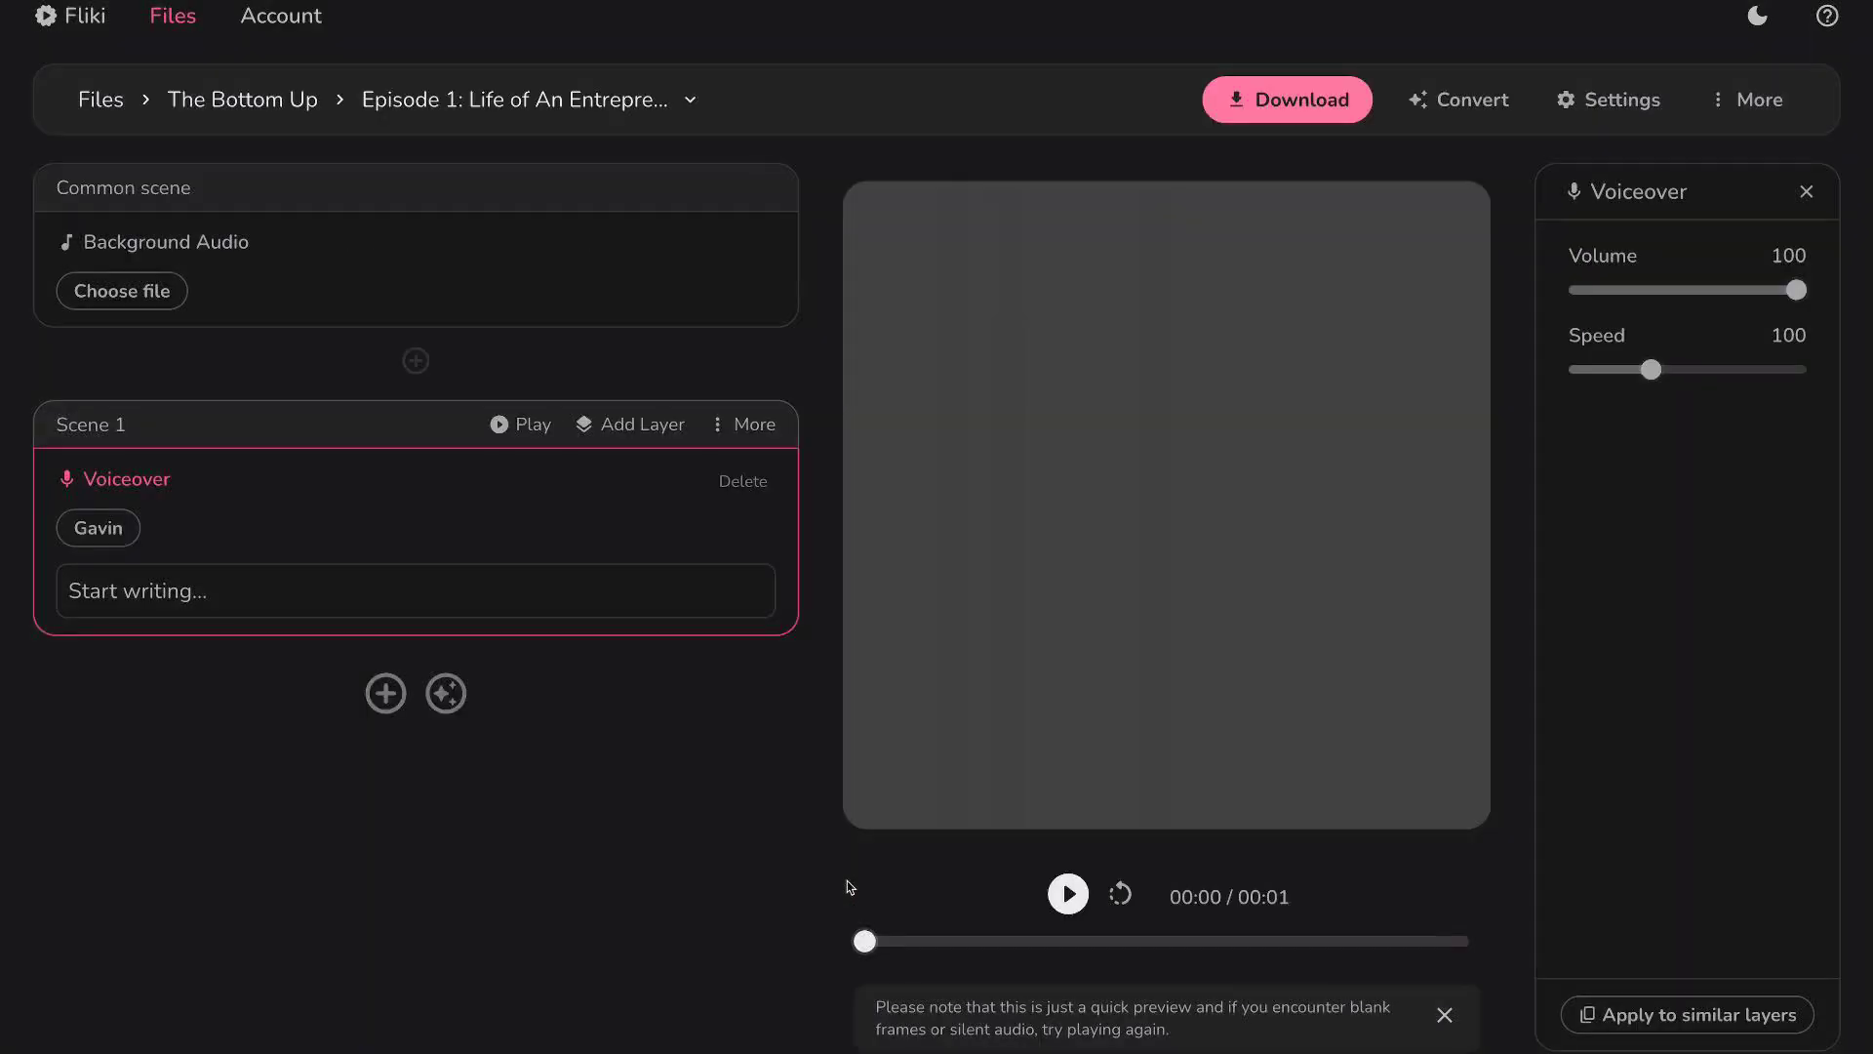
Paste the episode script into Scene 1, producing Gavin-voiced scenes totalling 01:32.
left_click(480, 602)
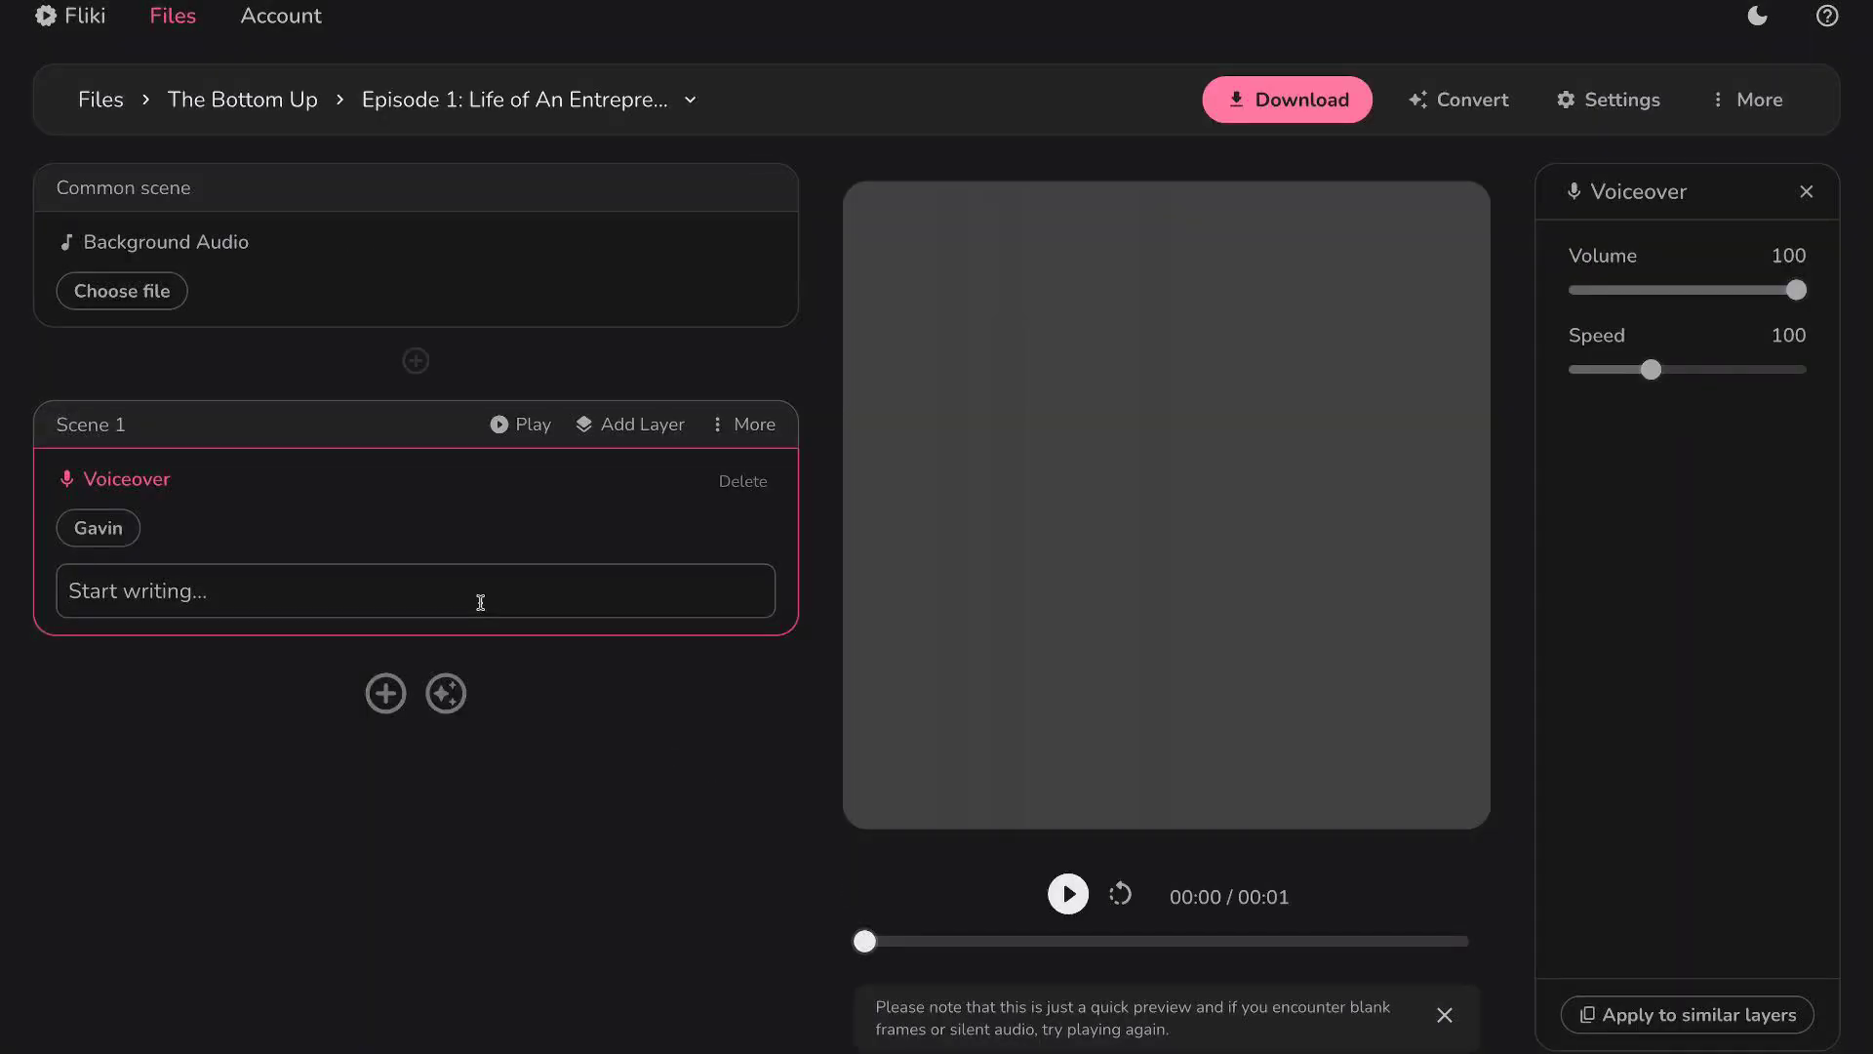
key("ctrl+v")
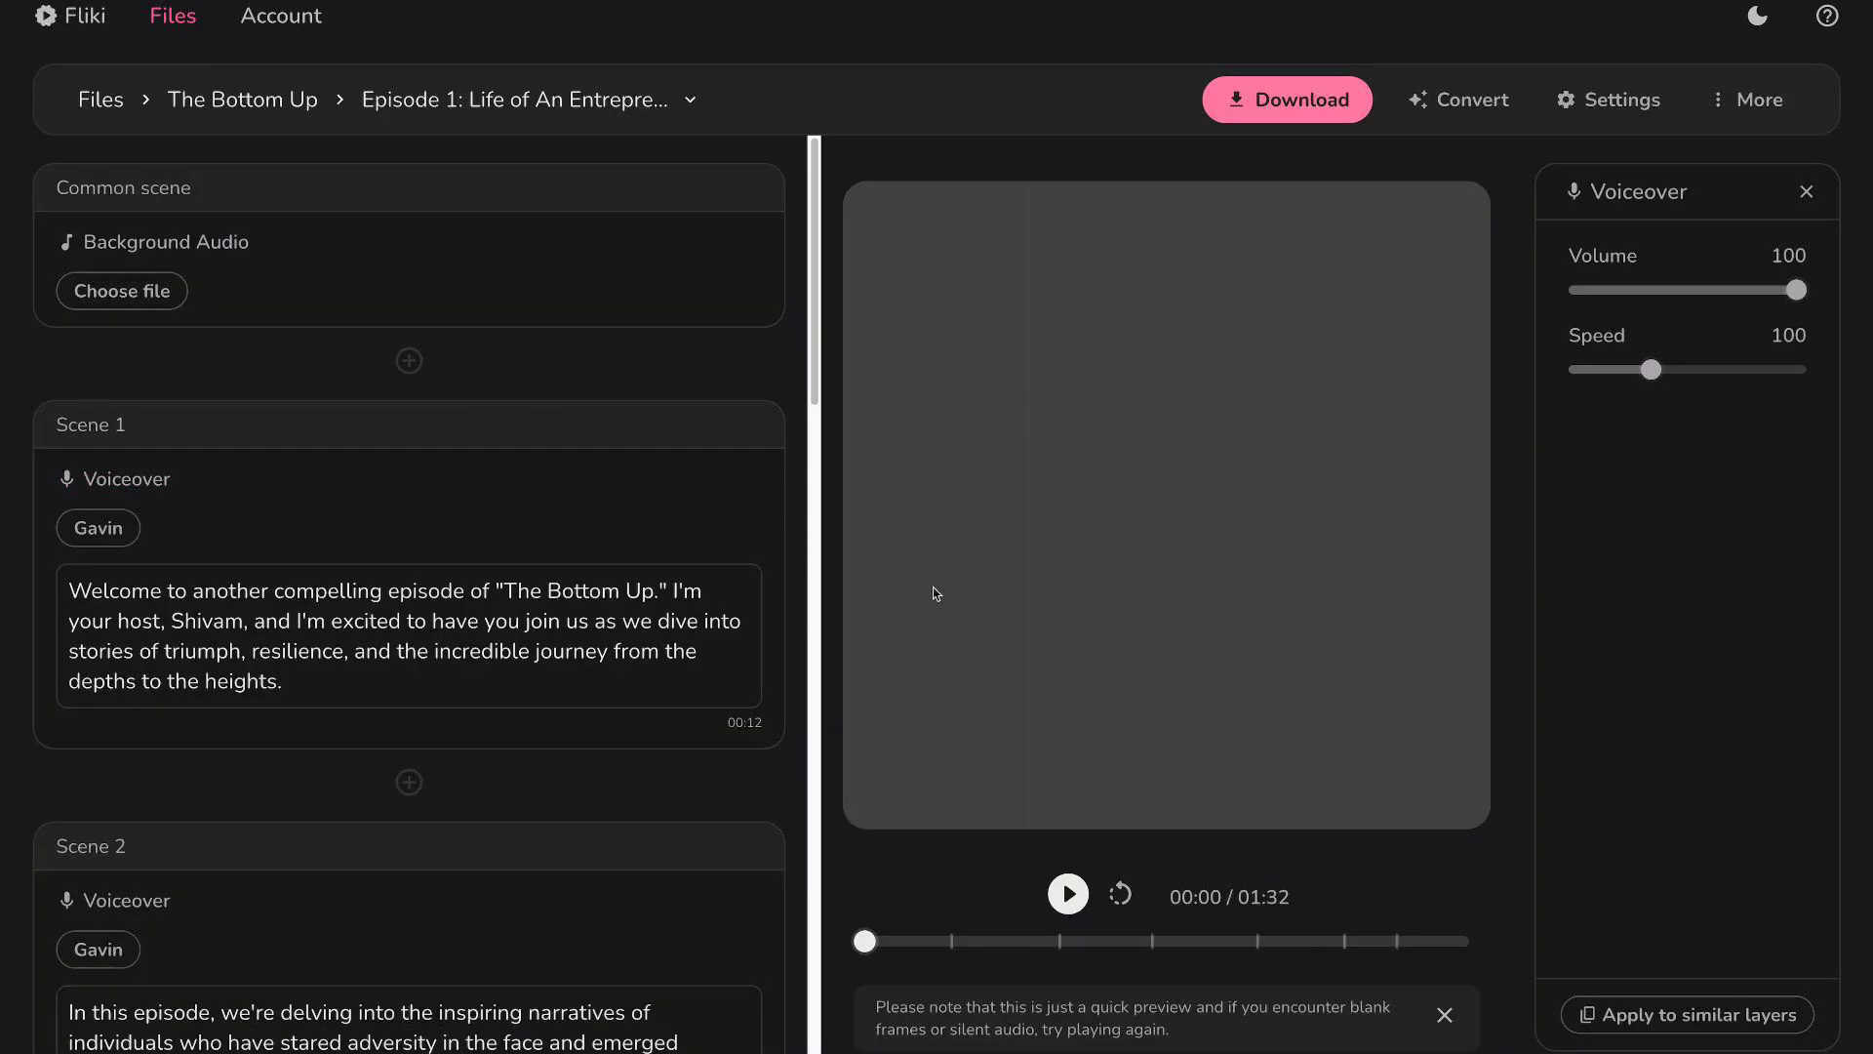
left_click(413, 435)
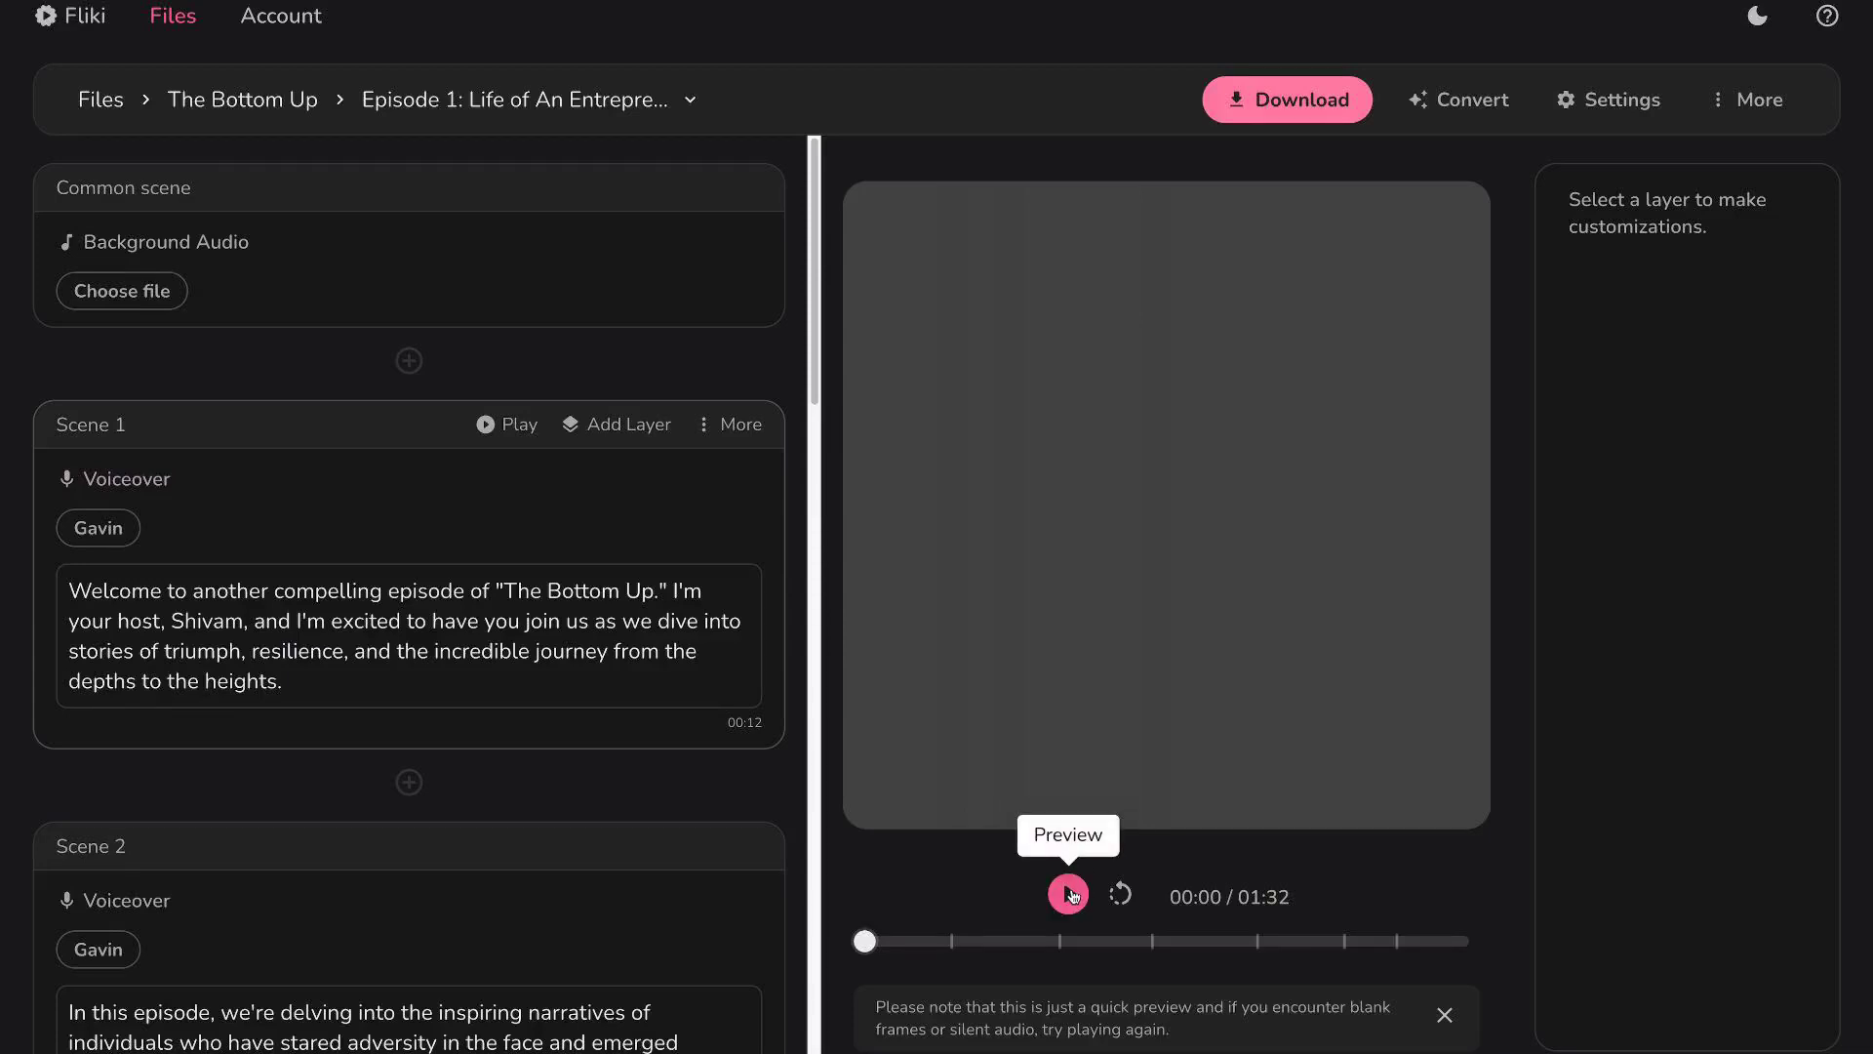
Add stock track 'Inspirational Uplifting Cinematic Nature' as background audio at volume 20.
left_click(136, 322)
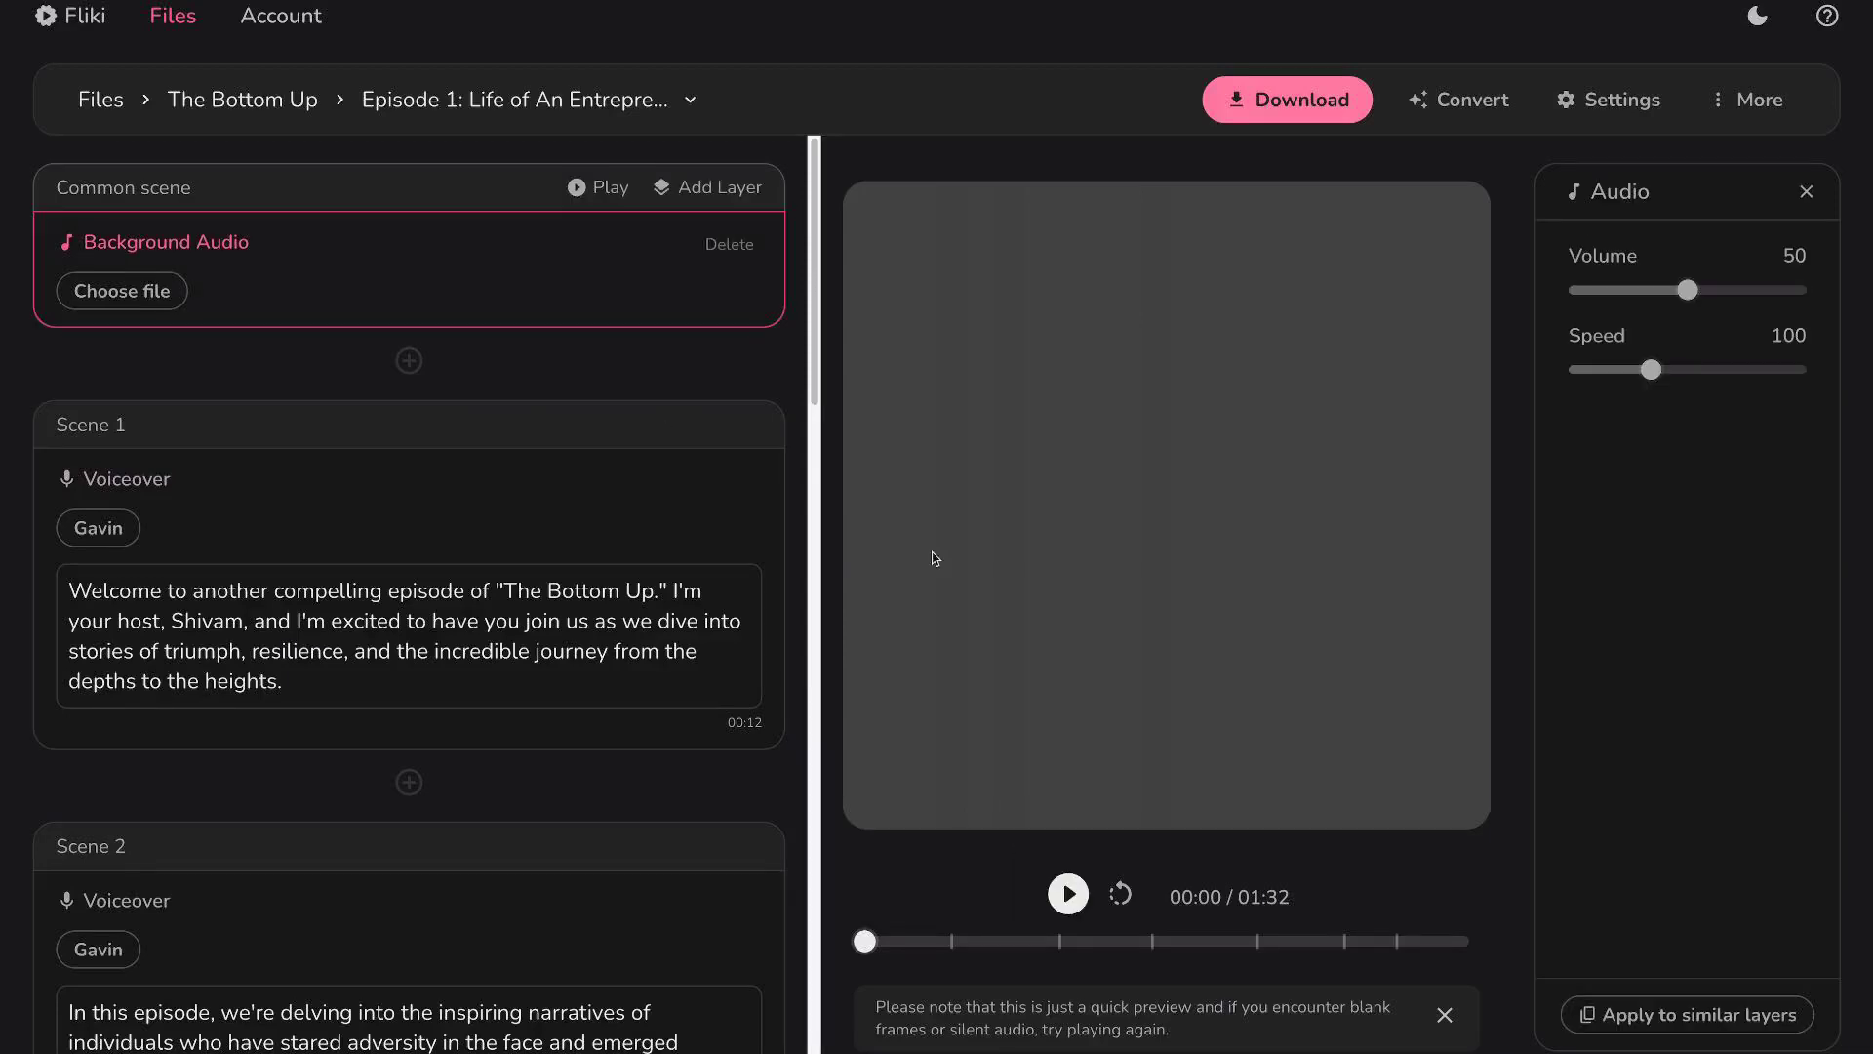
left_click(123, 300)
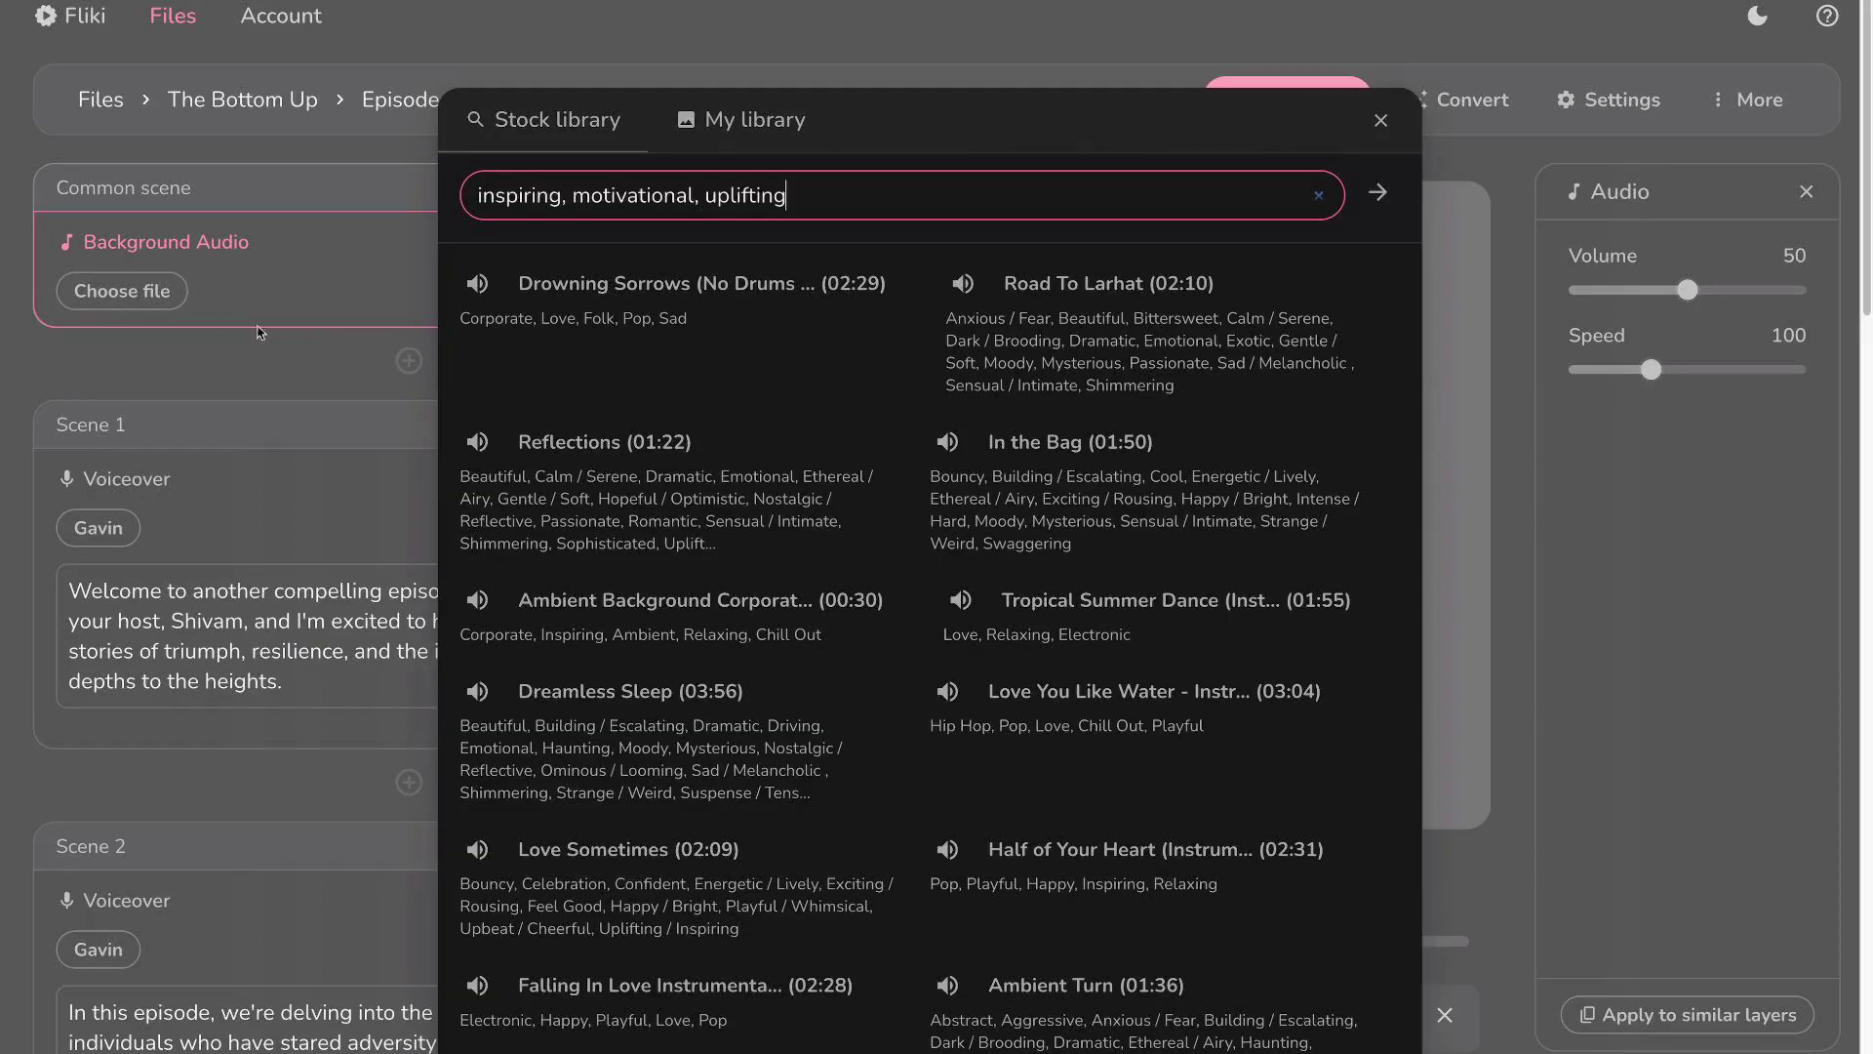
key("Return")
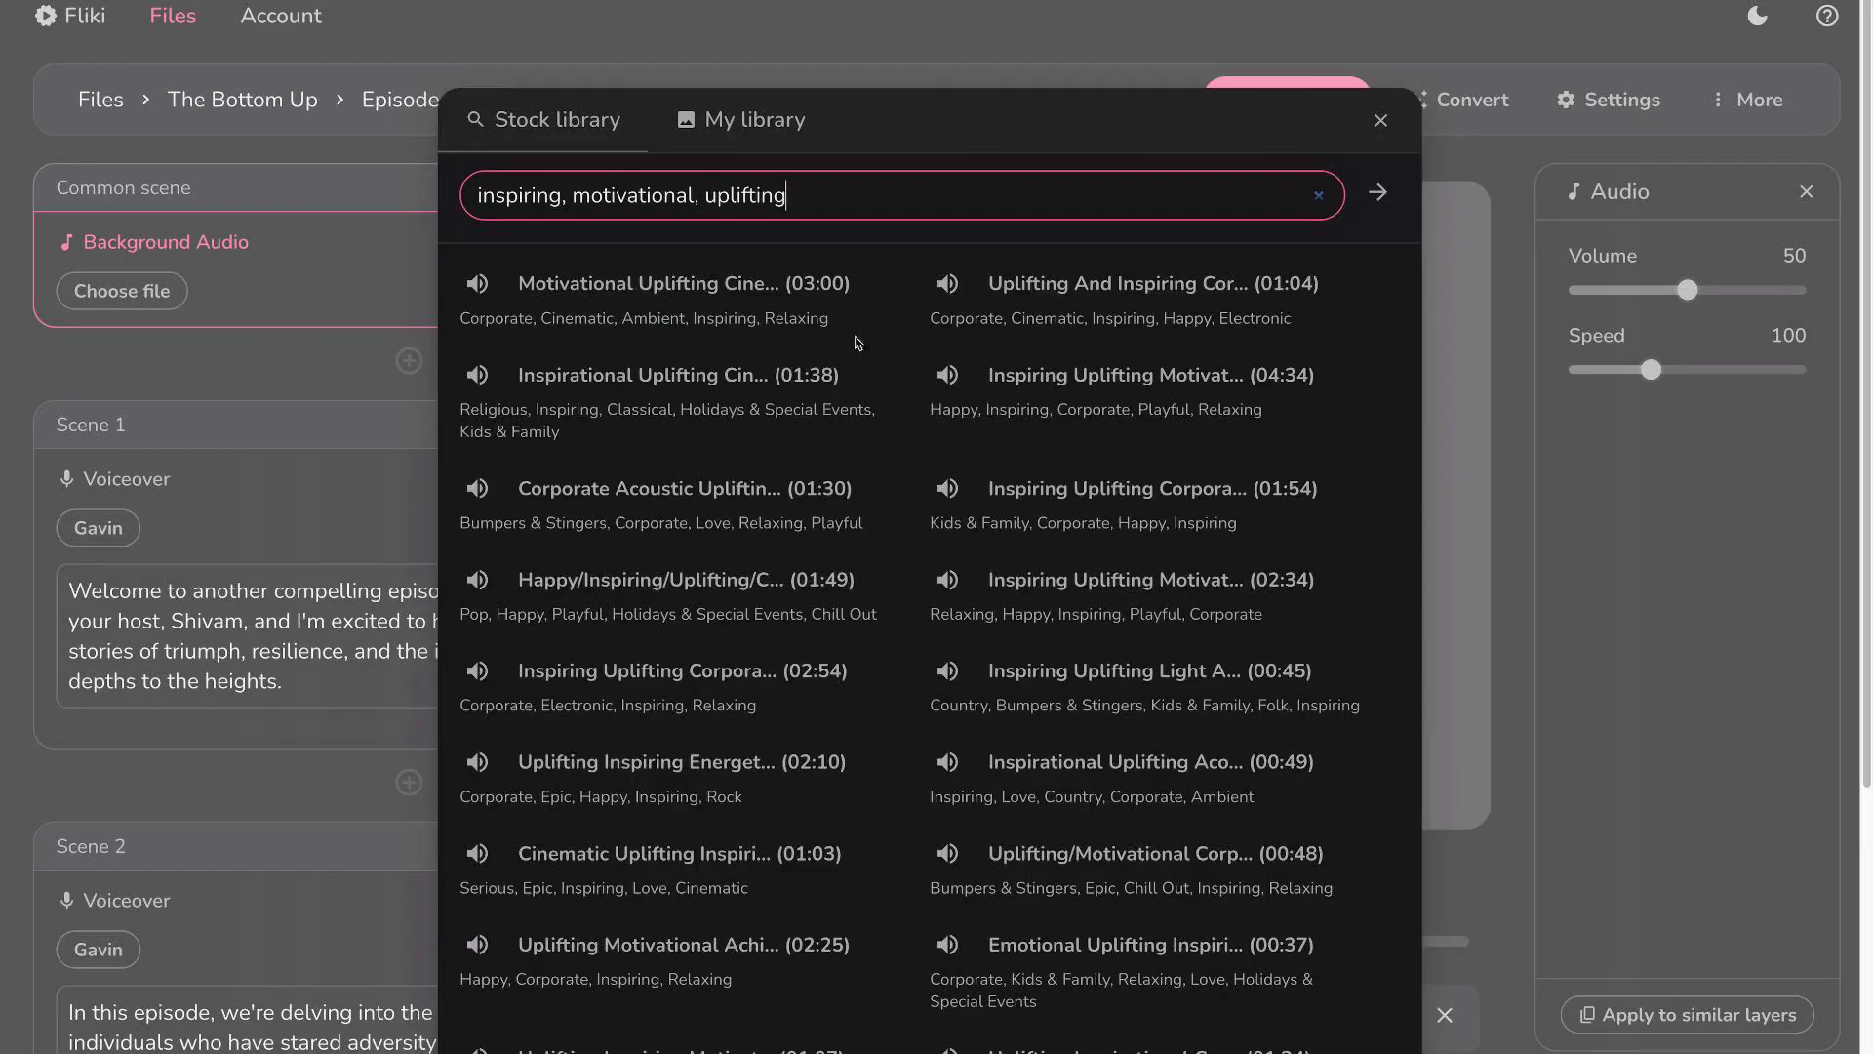
left_click(673, 376)
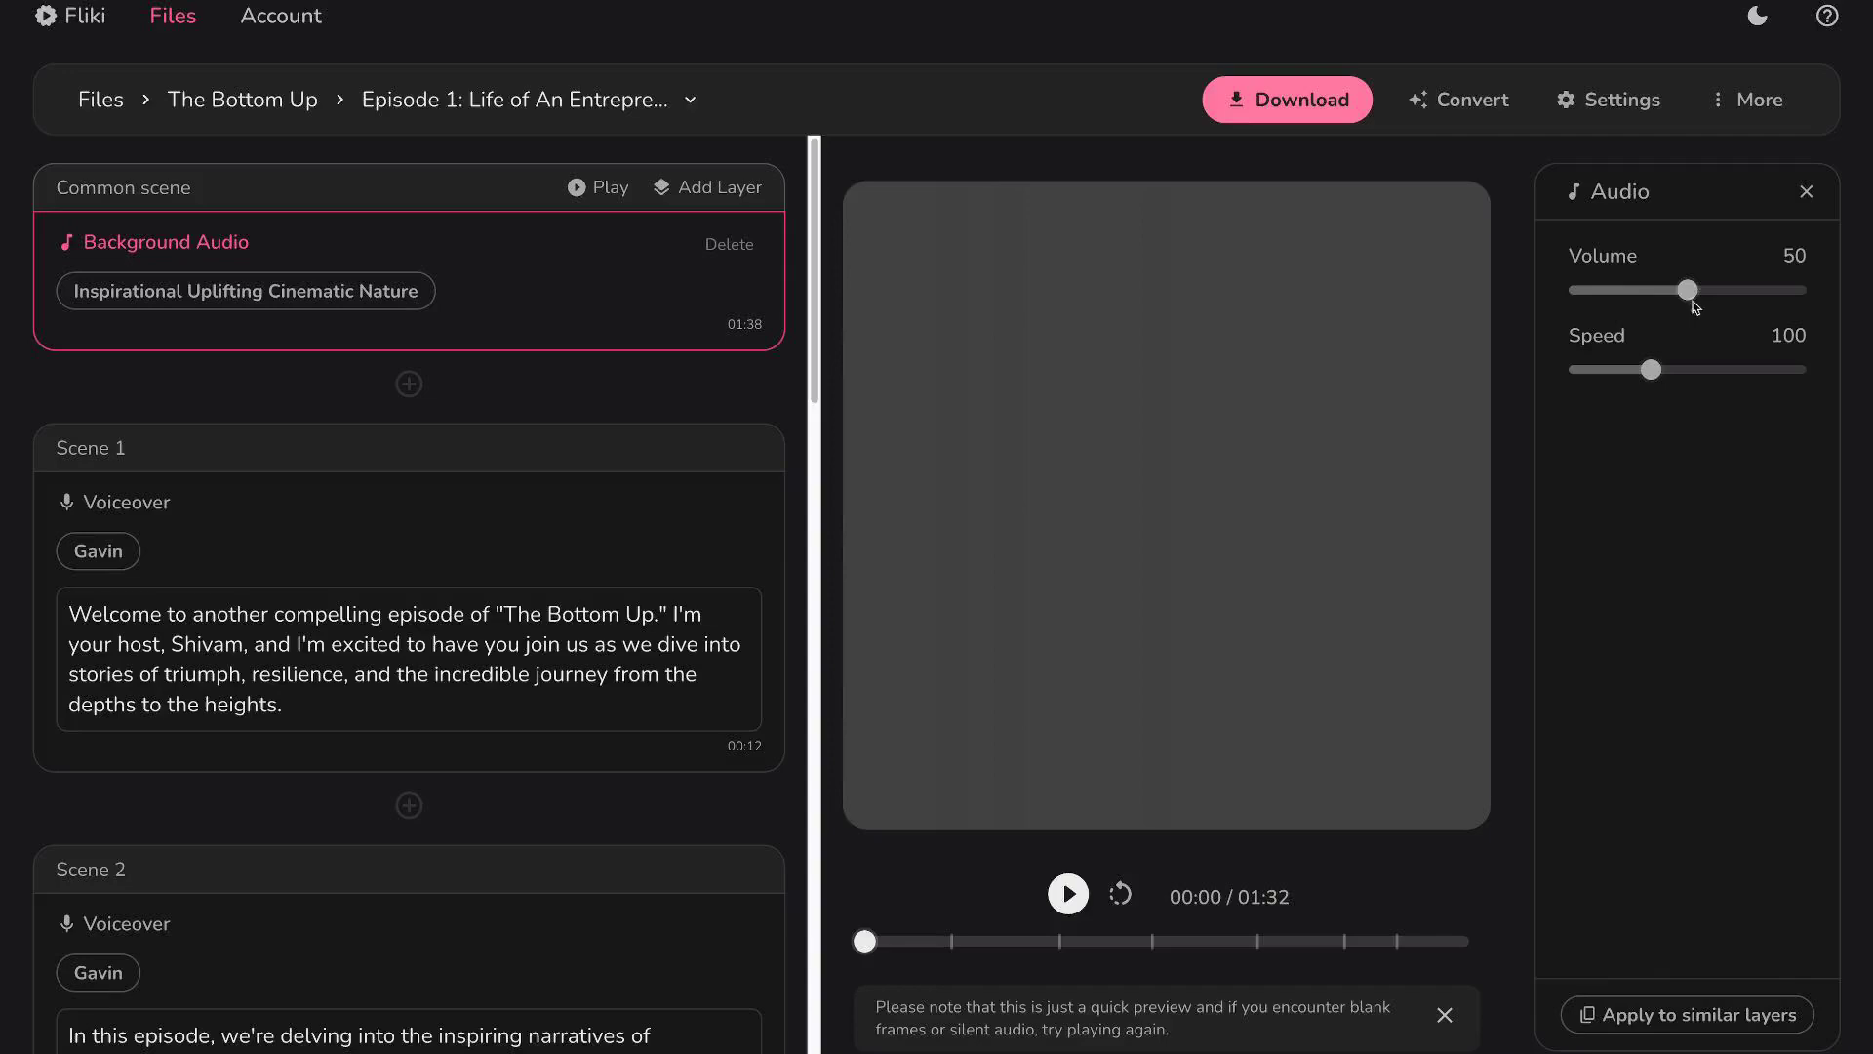
left_click_drag(1691, 292, 1610, 297)
Start and confirm a new download export of the episode.
left_click(1273, 114)
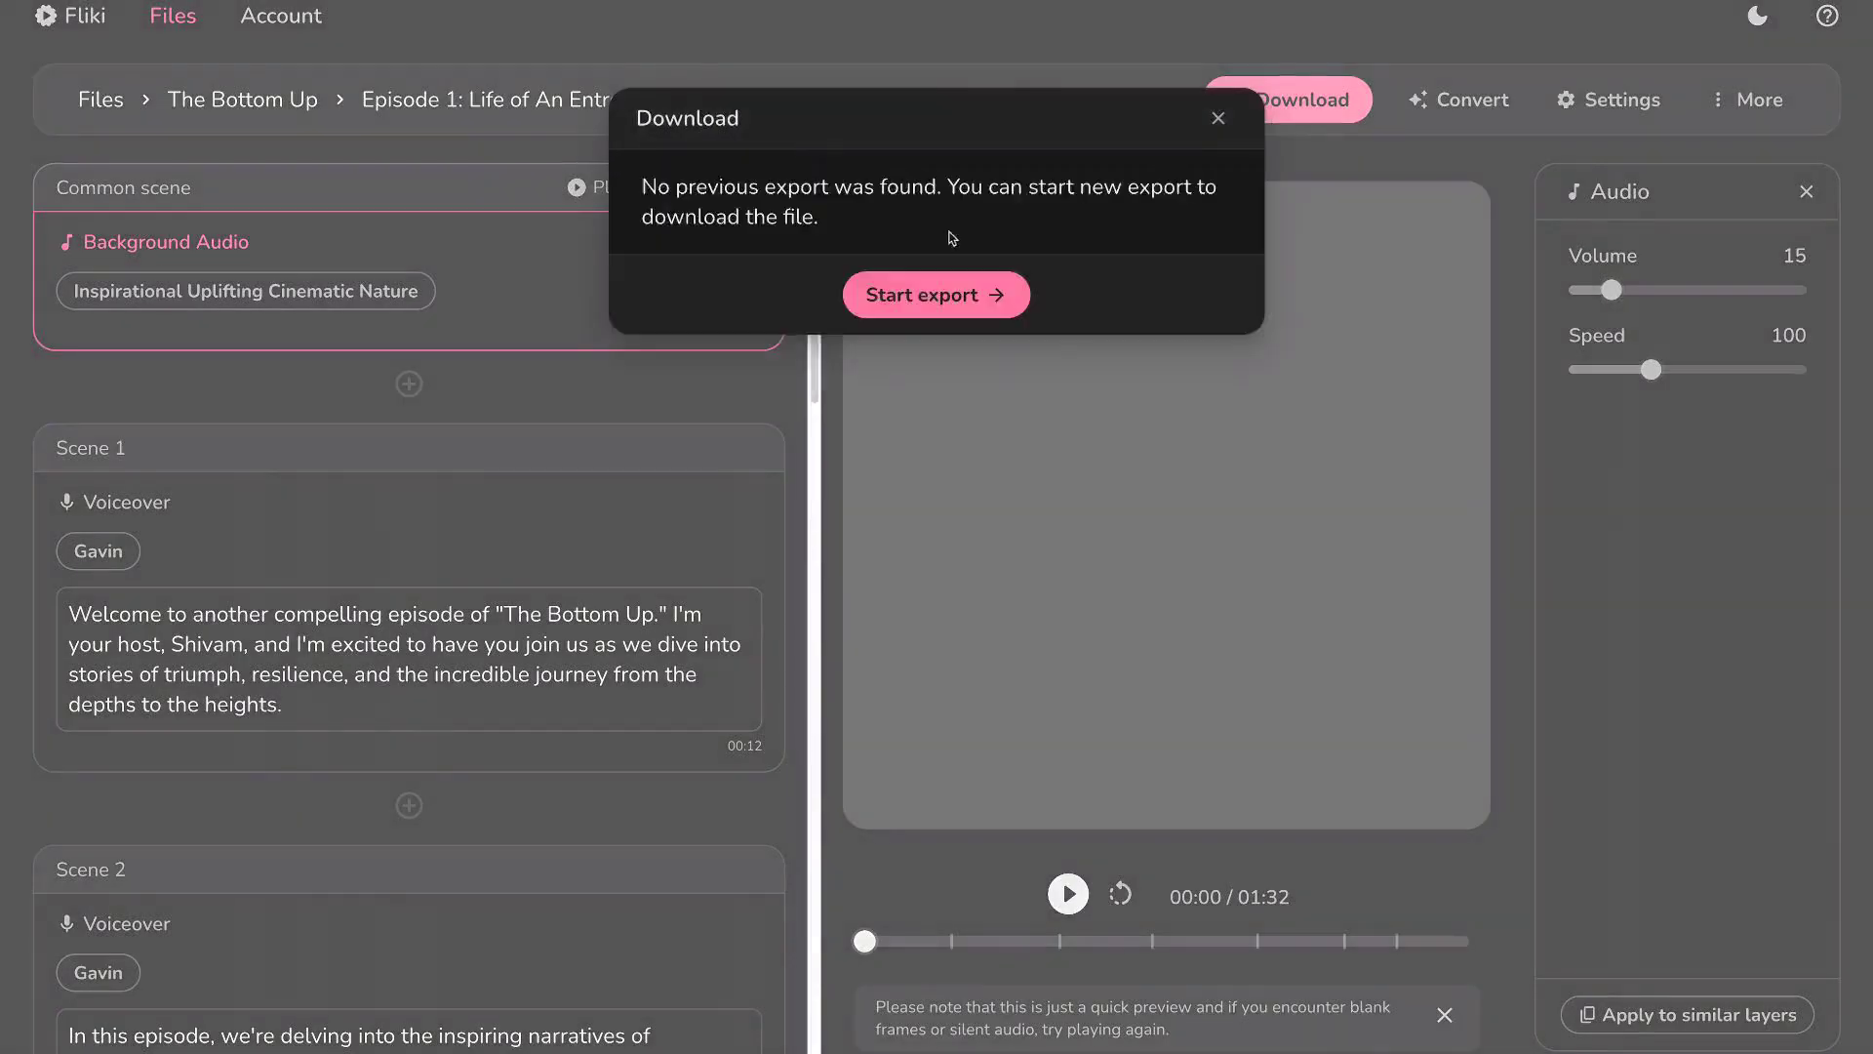
left_click(931, 294)
left_click(884, 235)
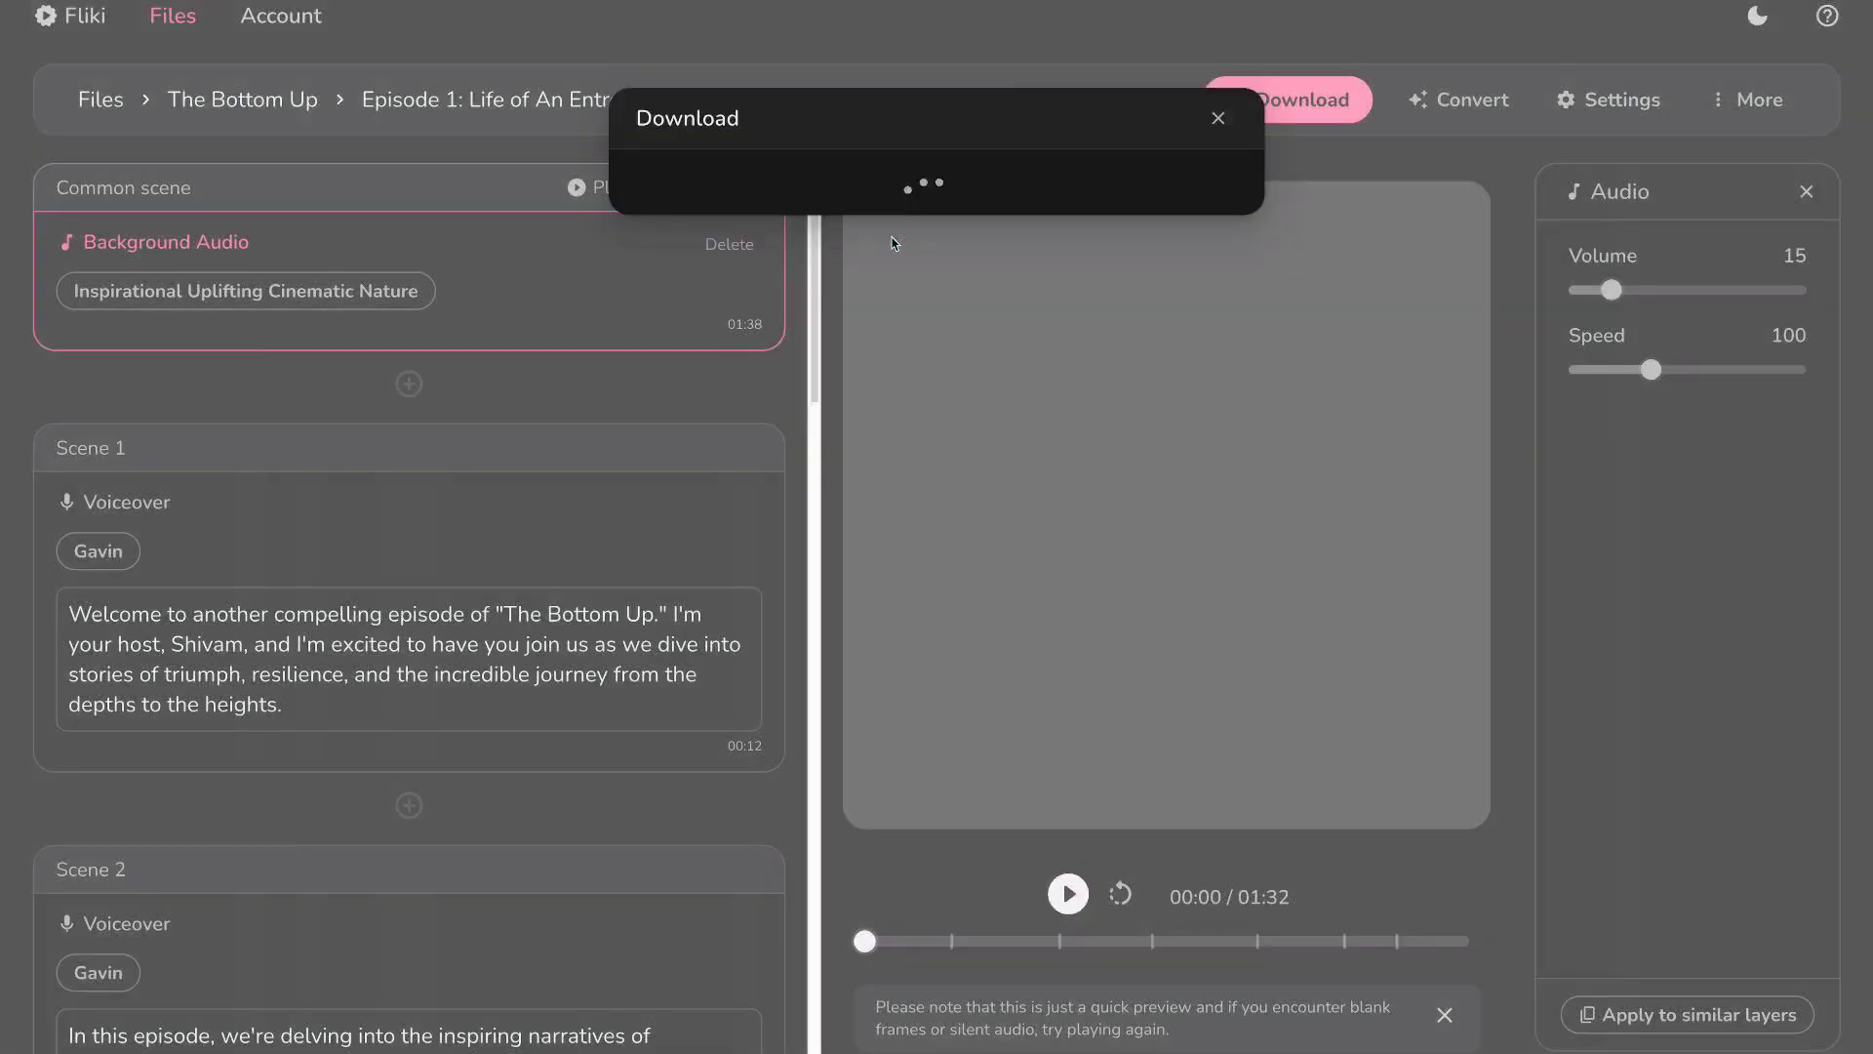